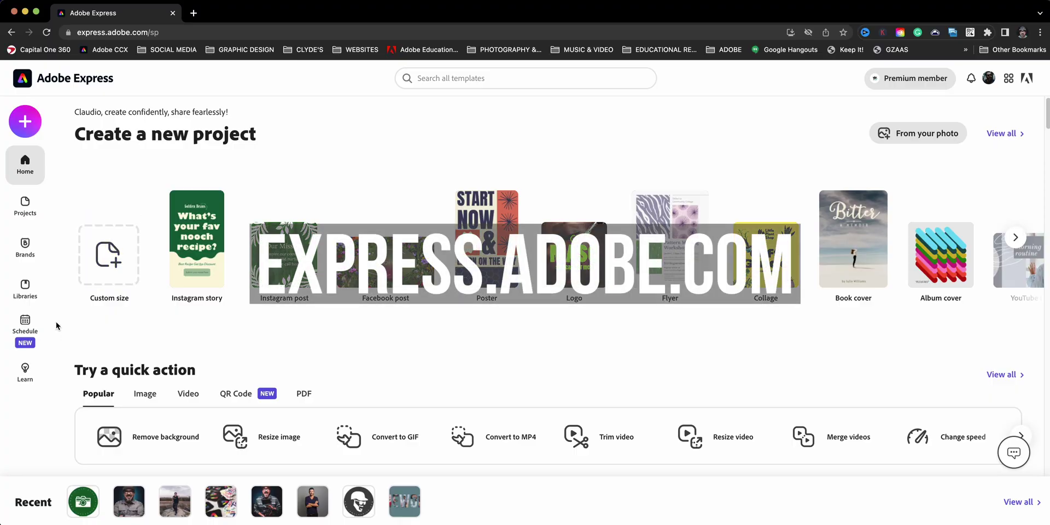
- Start a new brand and upload STICKER-CAMERA-2.png from the Desktop as its logo
{"action": "left_click", "coordinate": [32, 251]}
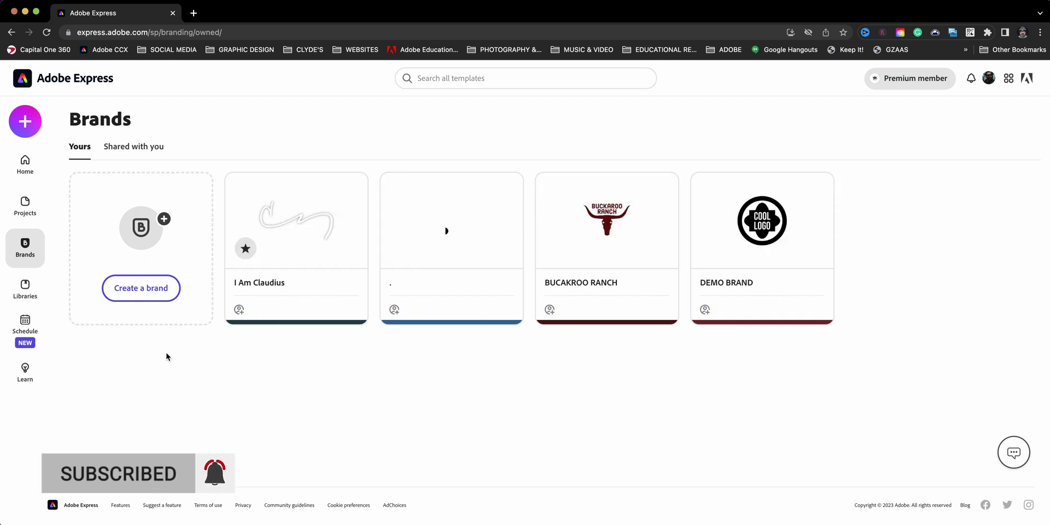
{"action": "left_click", "coordinate": [143, 294]}
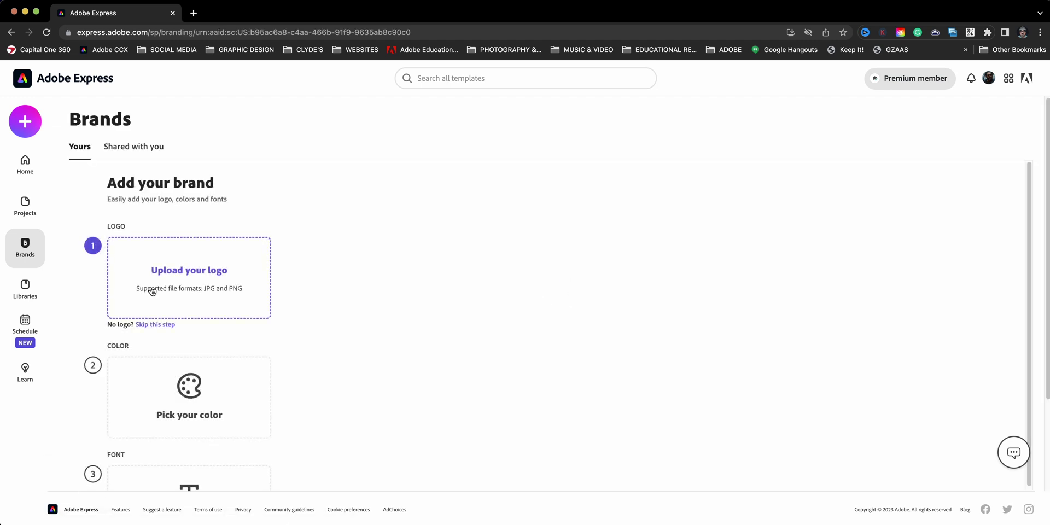
{"action": "left_click", "coordinate": [188, 273]}
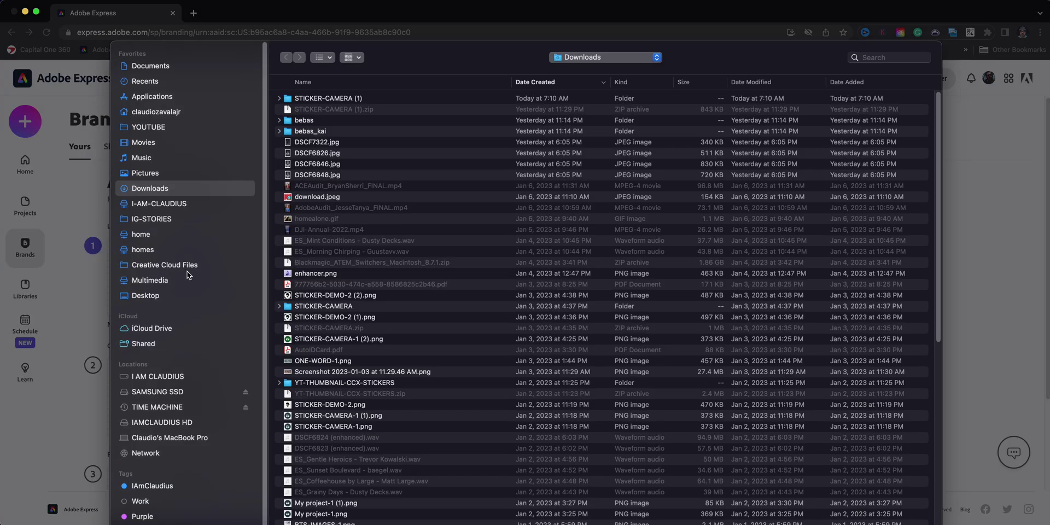
{"action": "left_click", "coordinate": [143, 297]}
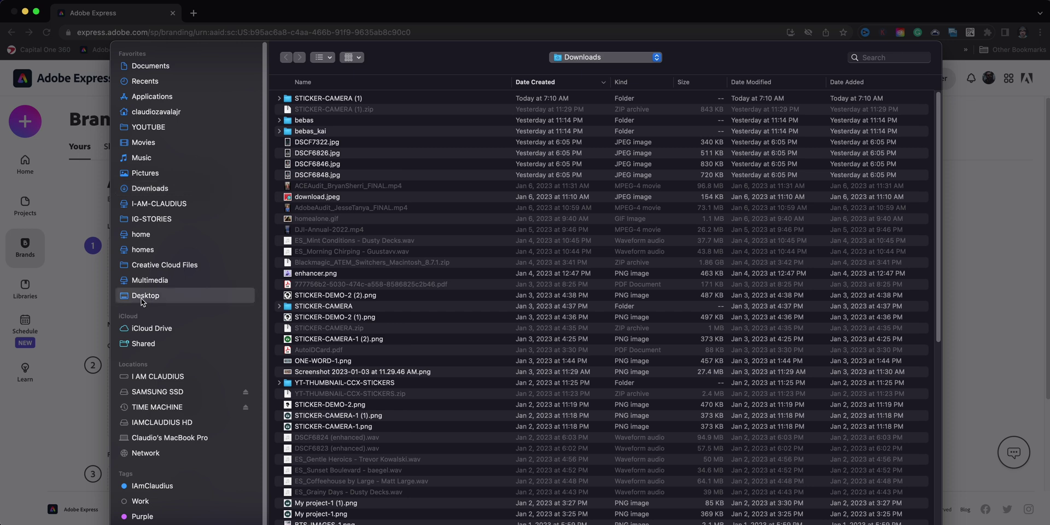
{"action": "left_click", "coordinate": [318, 126]}
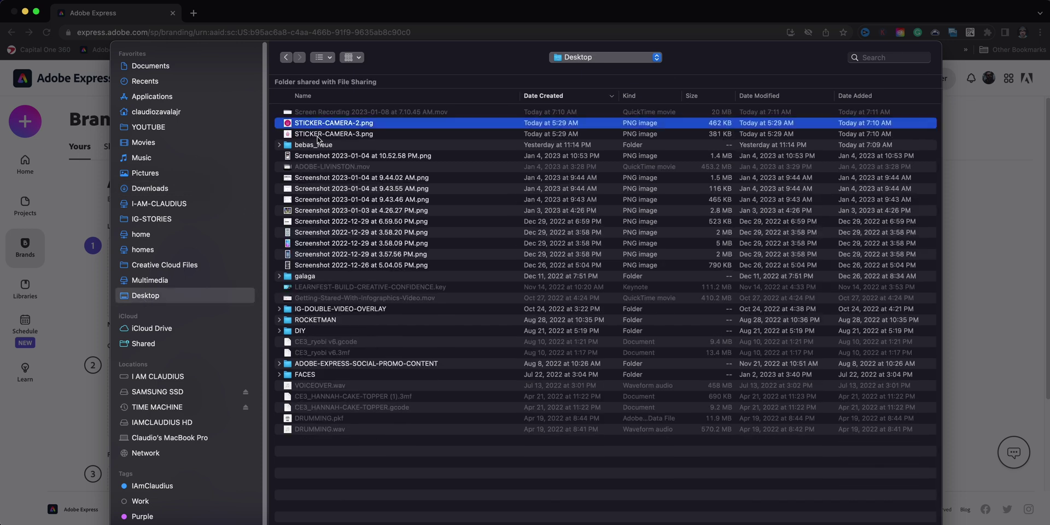
{"action": "key", "text": "Return"}
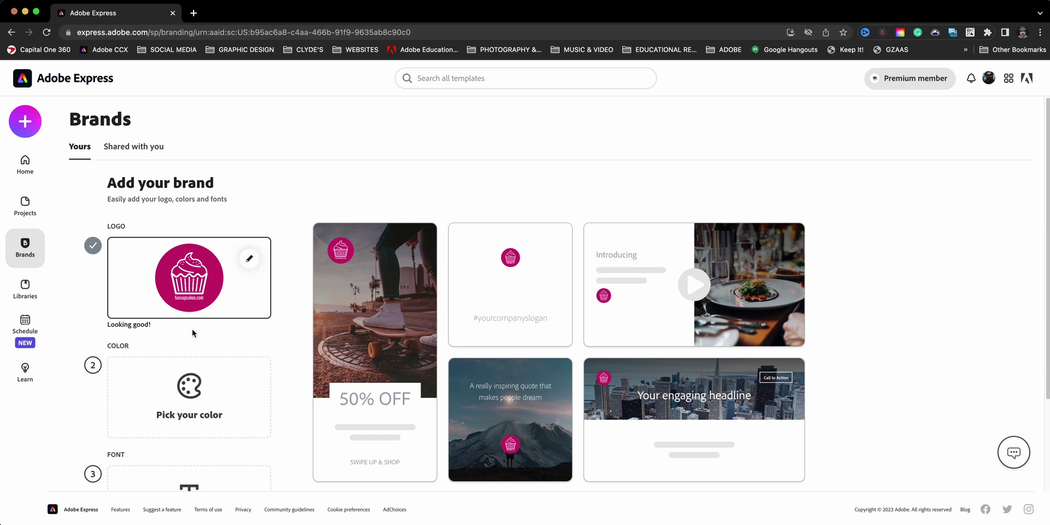
{"action": "left_click", "coordinate": [189, 390]}
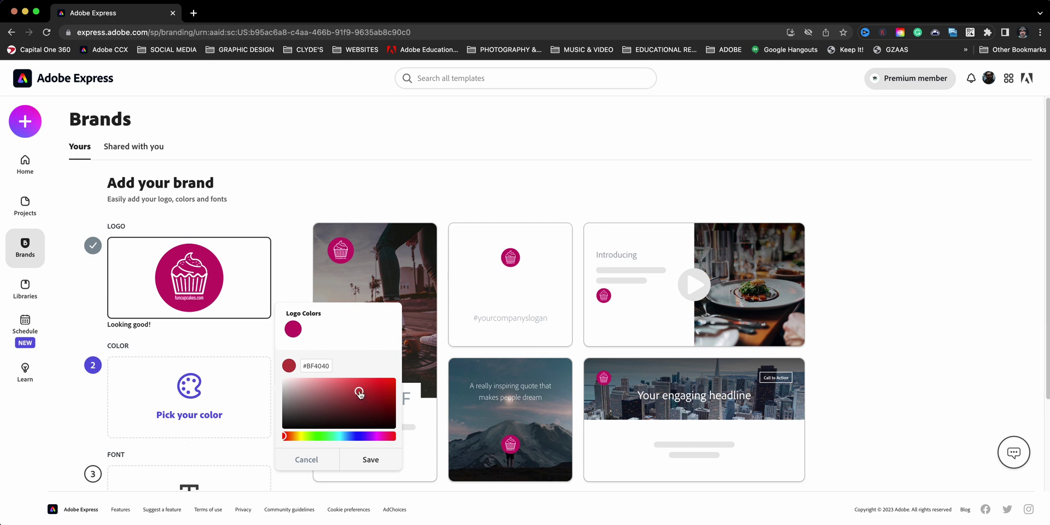
- Adjust the colour picker to magenta #C8066E and save it as the brand colour
{"action": "left_click_drag", "start_coordinate": [359, 392], "coordinate": [316, 431]}
{"action": "left_click", "coordinate": [359, 457]}
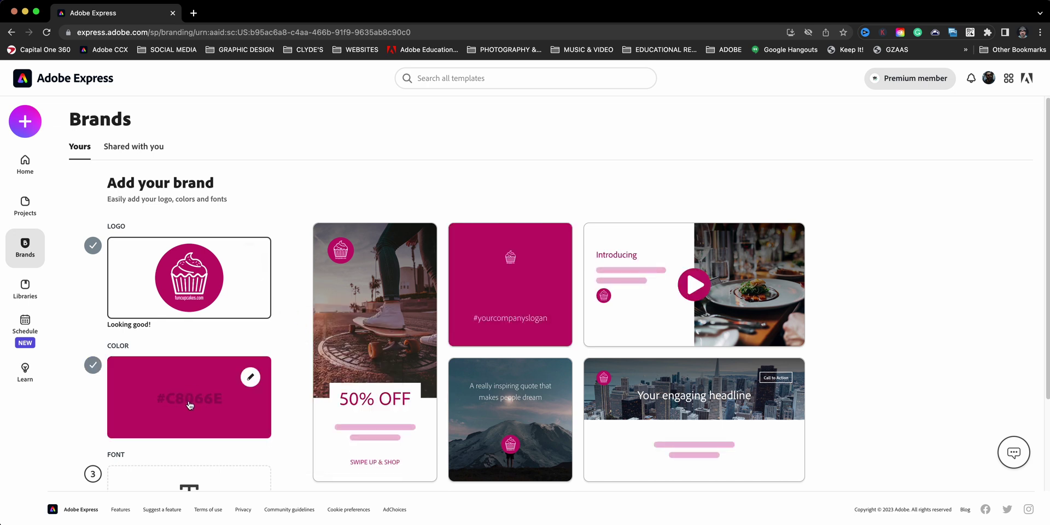
- Open the brand font choices and look through the available fonts
{"action": "scroll", "coordinate": [190, 405], "scroll_direction": "down", "scroll_amount": 3}
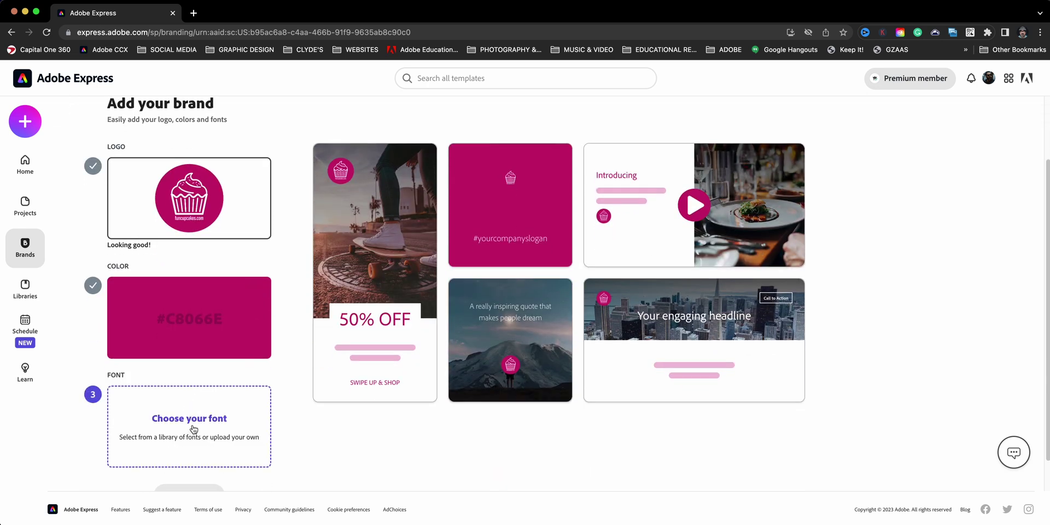
{"action": "left_click", "coordinate": [194, 429]}
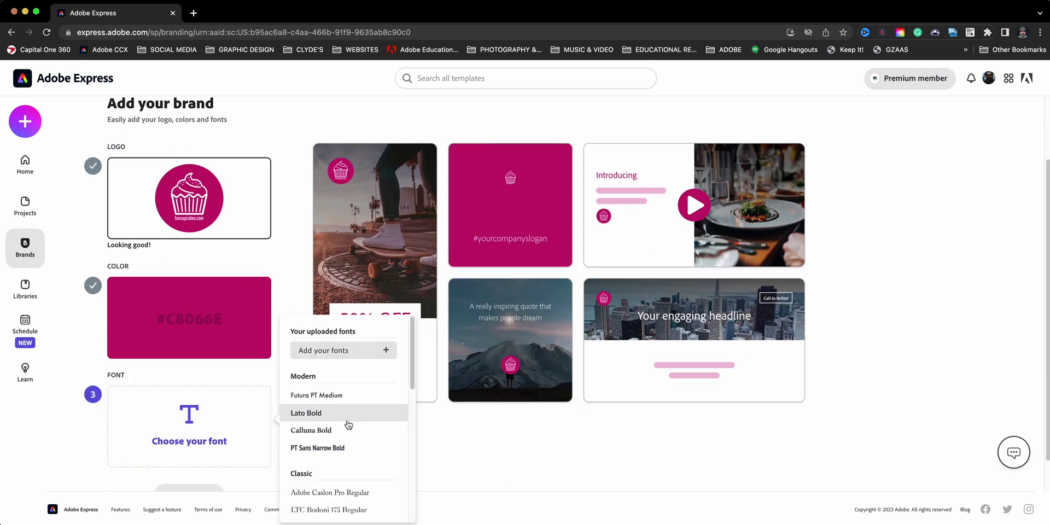
{"action": "scroll", "coordinate": [348, 424], "scroll_direction": "down", "scroll_amount": 2}
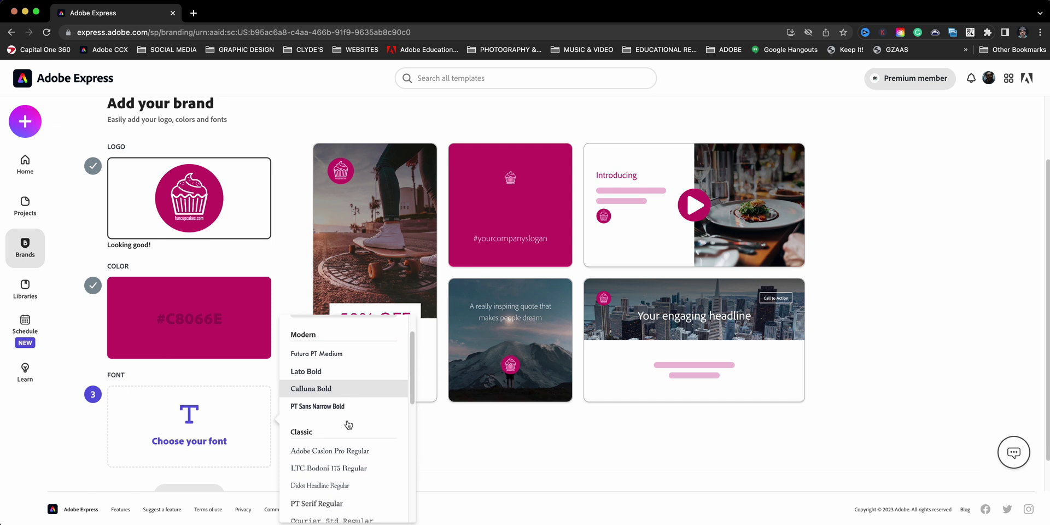
{"action": "scroll", "coordinate": [348, 424], "scroll_direction": "down", "scroll_amount": 5}
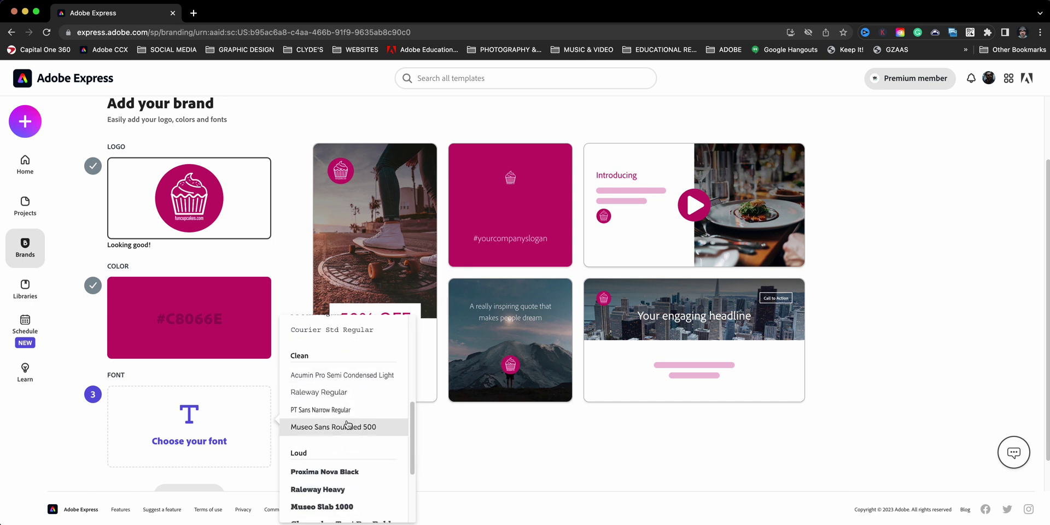
{"action": "scroll", "coordinate": [347, 424], "scroll_direction": "down", "scroll_amount": 3}
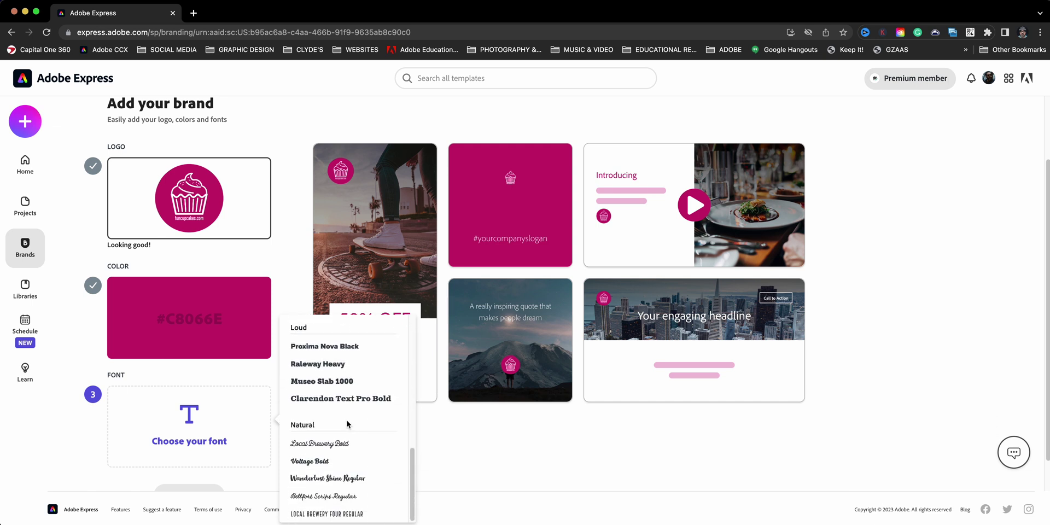
{"action": "scroll", "coordinate": [348, 425], "scroll_direction": "up", "scroll_amount": 8}
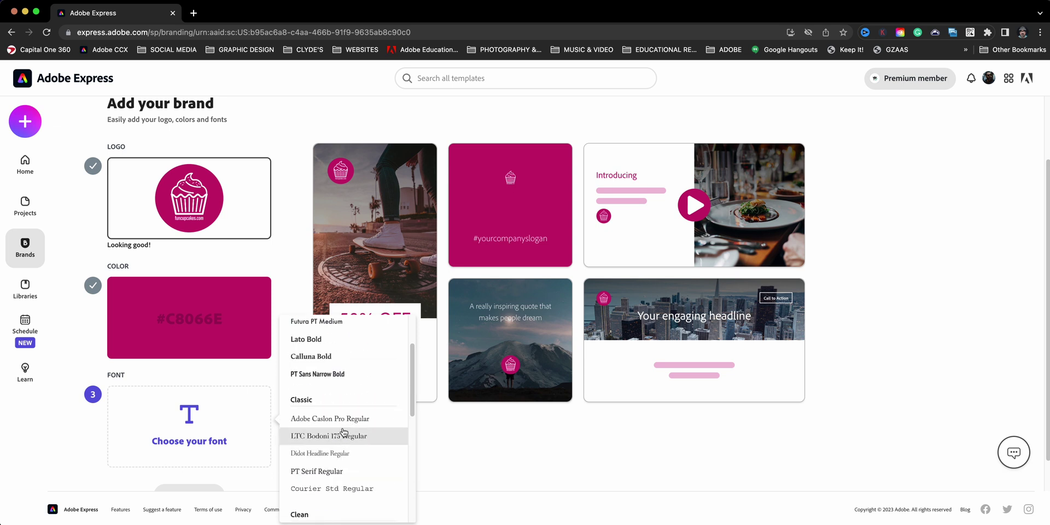
{"action": "scroll", "coordinate": [343, 432], "scroll_direction": "up", "scroll_amount": 2}
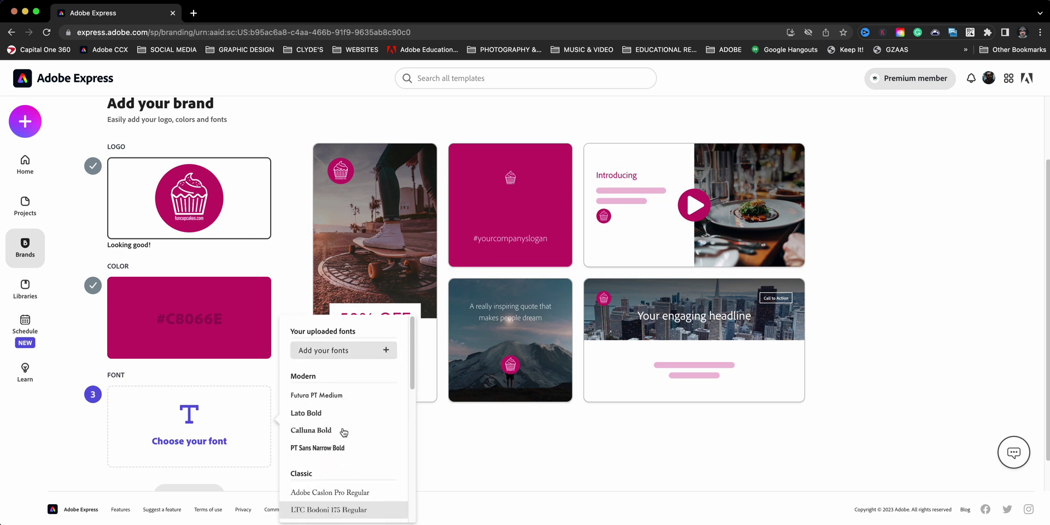
- Upload BebasNeue-Regular.otf from the bebas_neue folder and accept the font upload terms
{"action": "left_click", "coordinate": [350, 351]}
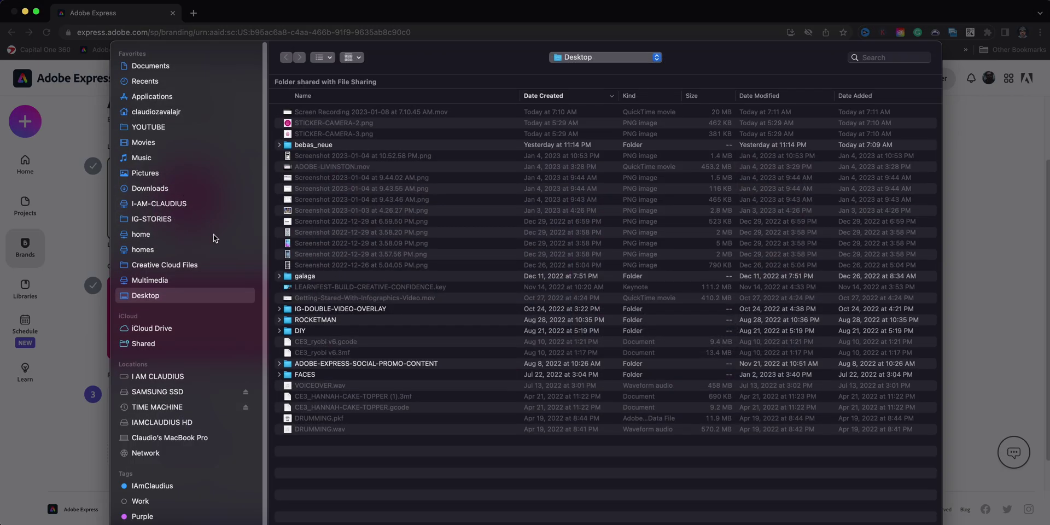
{"action": "left_click", "coordinate": [291, 147]}
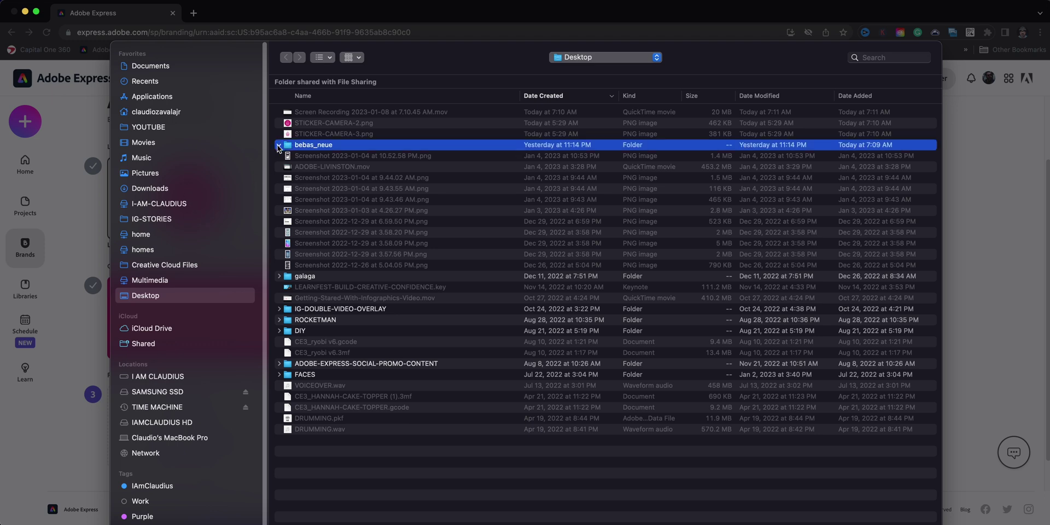
{"action": "left_click", "coordinate": [278, 146]}
{"action": "left_click", "coordinate": [304, 246]}
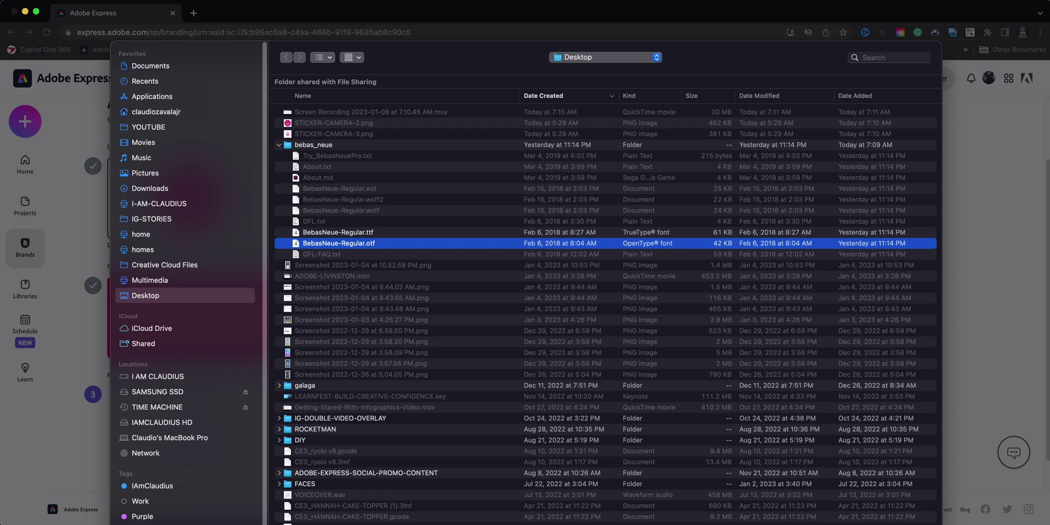
{"action": "key", "text": "Return"}
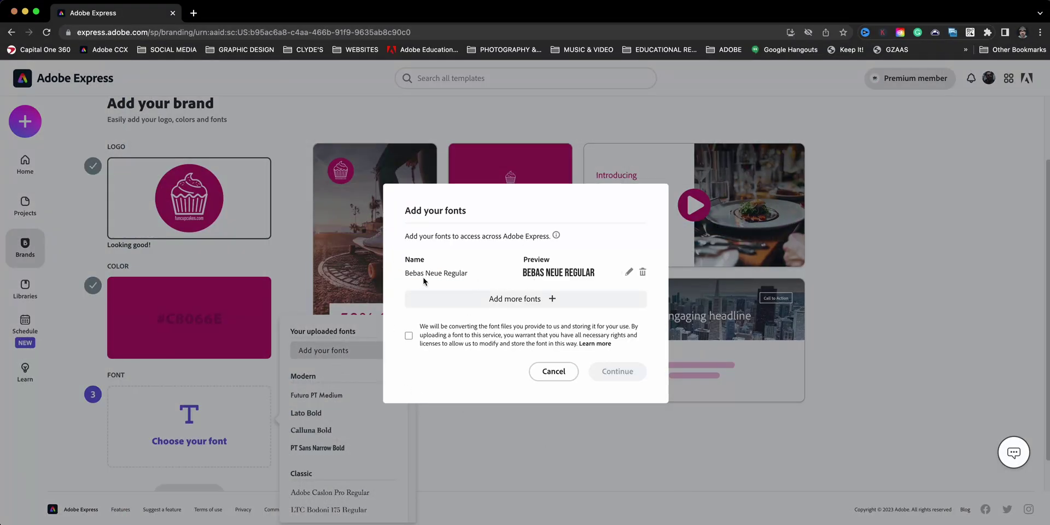
{"action": "left_click", "coordinate": [410, 338]}
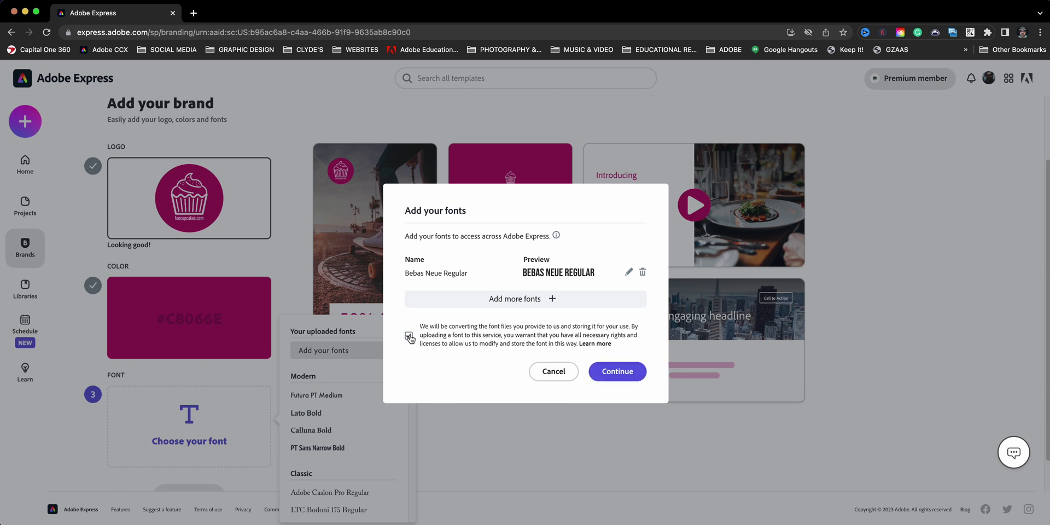
{"action": "left_click", "coordinate": [610, 370]}
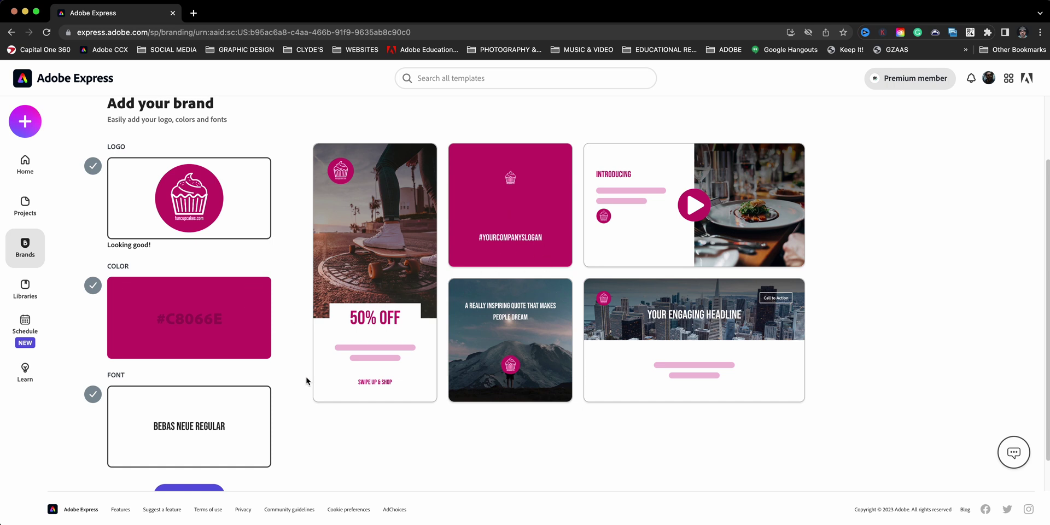
- Name the brand 'Fun Cupcakes' and create it
{"action": "scroll", "coordinate": [310, 392], "scroll_direction": "down", "scroll_amount": 1}
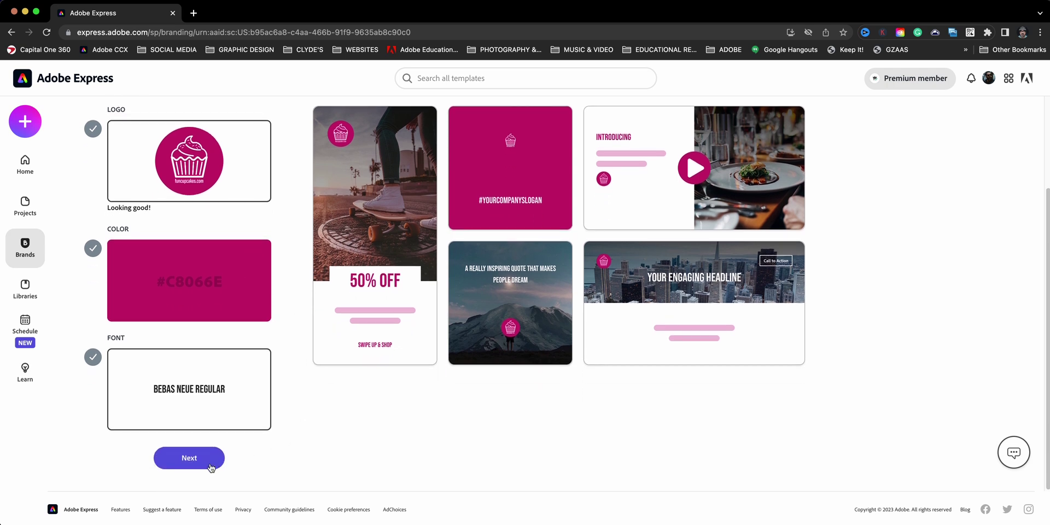
{"action": "left_click", "coordinate": [211, 466]}
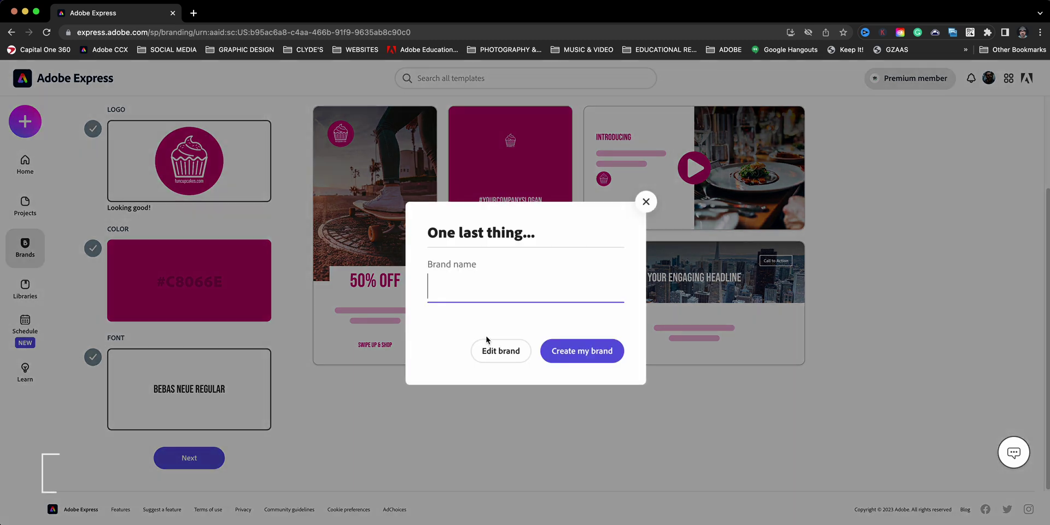
{"action": "type", "text": "F"}
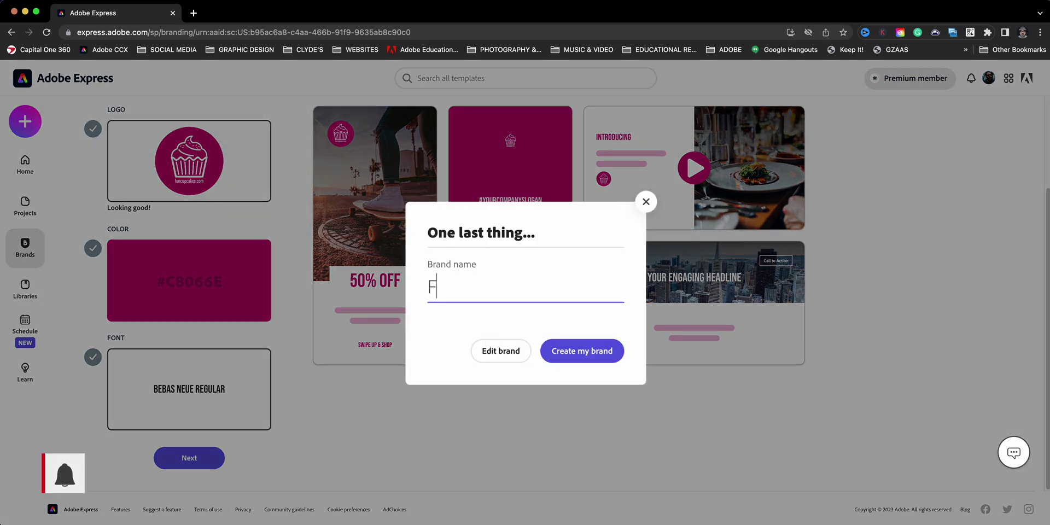
{"action": "type", "text": "un Cupcakes"}
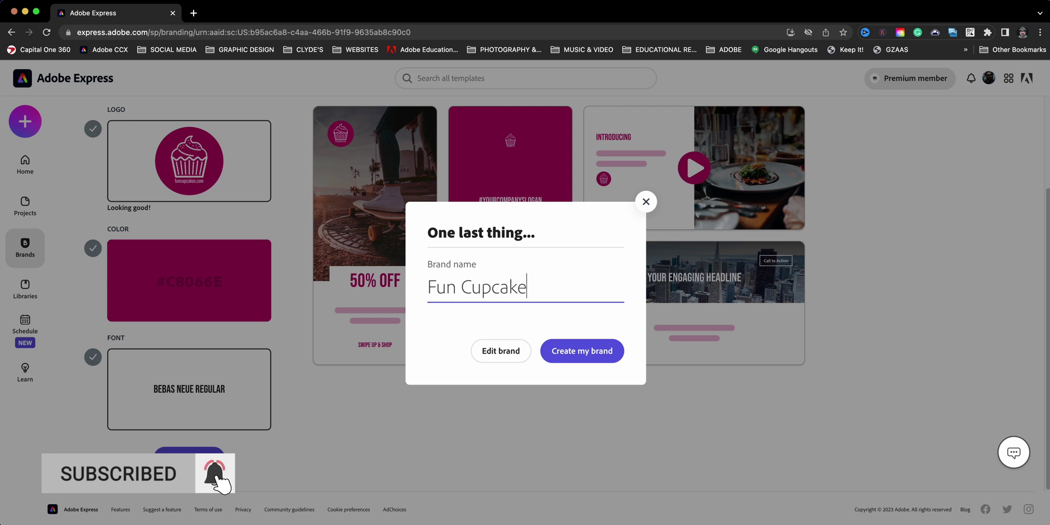
{"action": "left_click", "coordinate": [550, 360]}
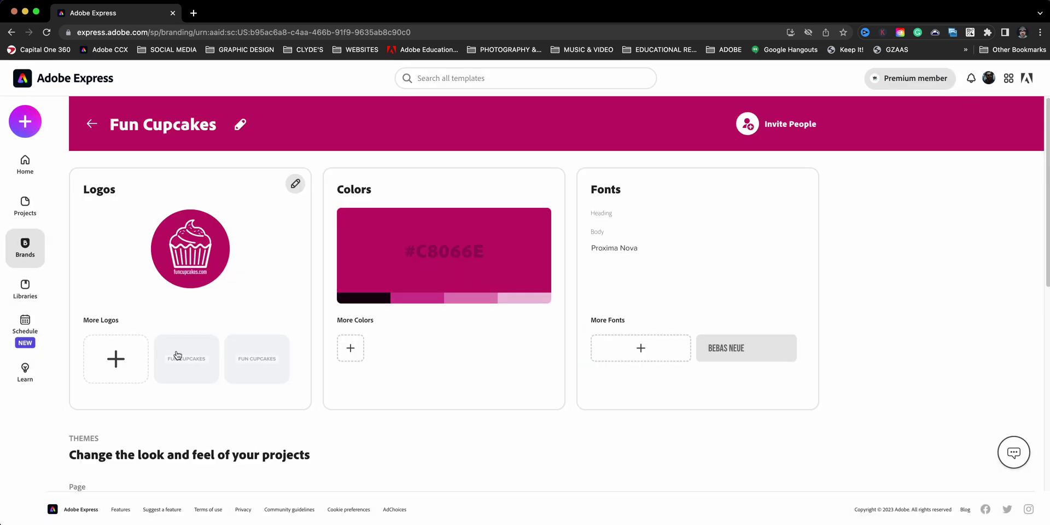
- Add STICKER-CAMERA-3.png from the Desktop as an extra brand logo, then close the Logos window
{"action": "left_click", "coordinate": [129, 368]}
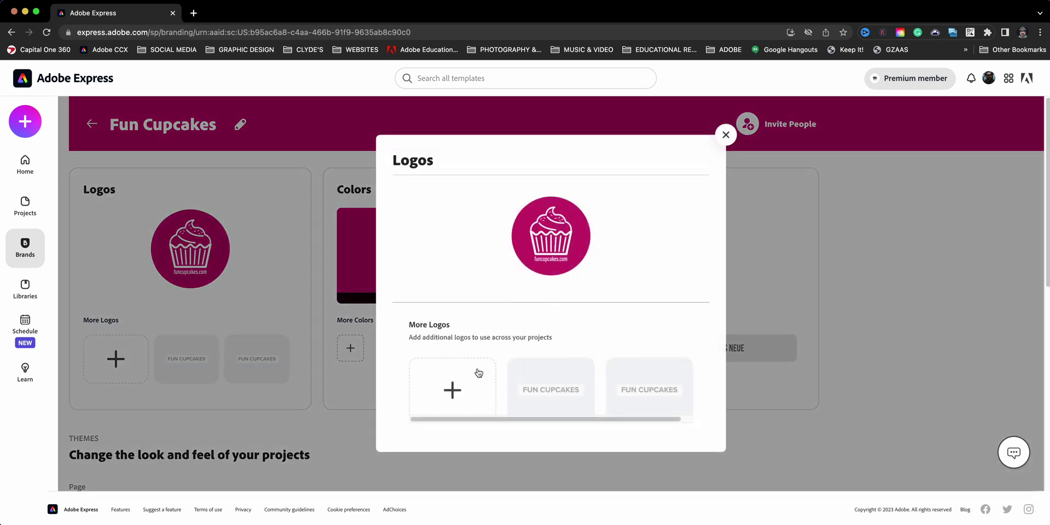
{"action": "left_click", "coordinate": [472, 396]}
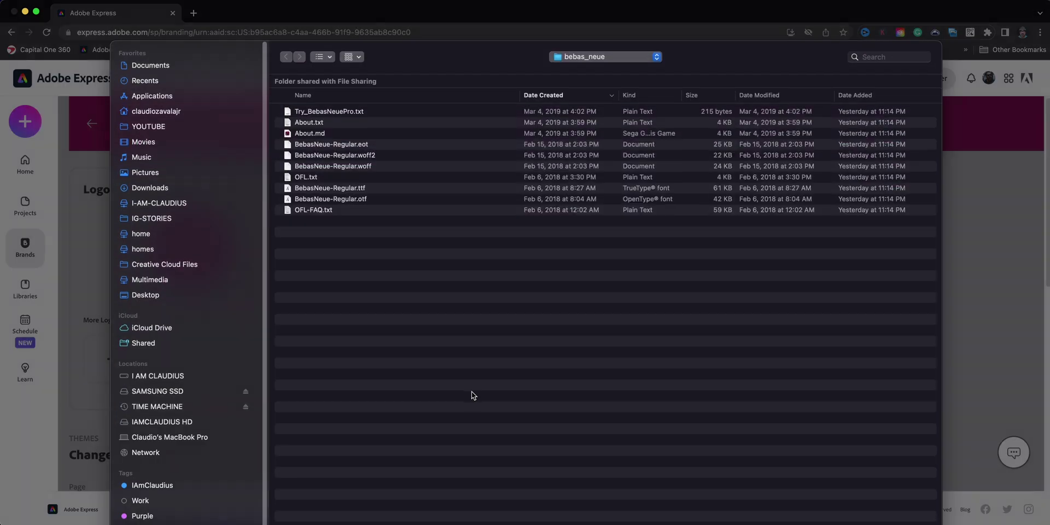
{"action": "left_click", "coordinate": [165, 297]}
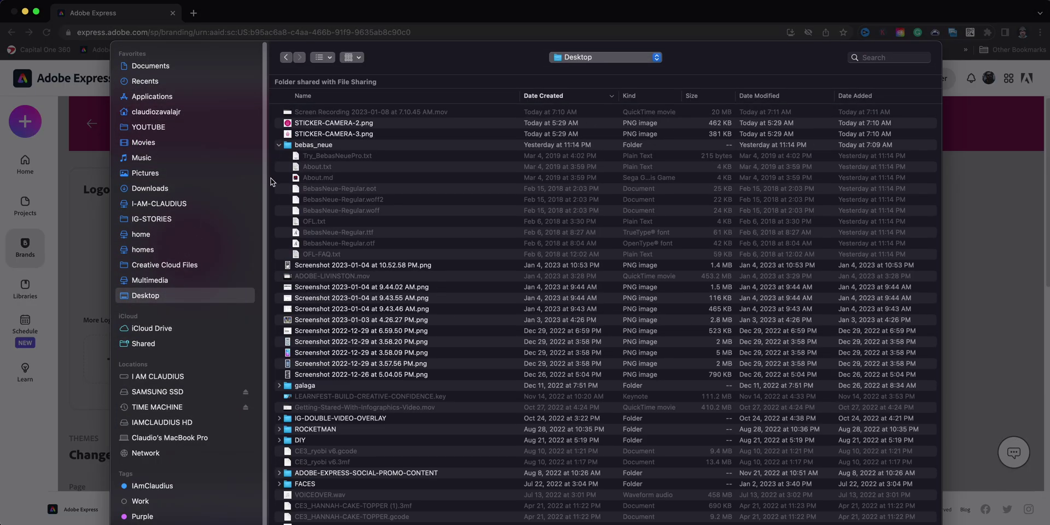
{"action": "left_click", "coordinate": [306, 133]}
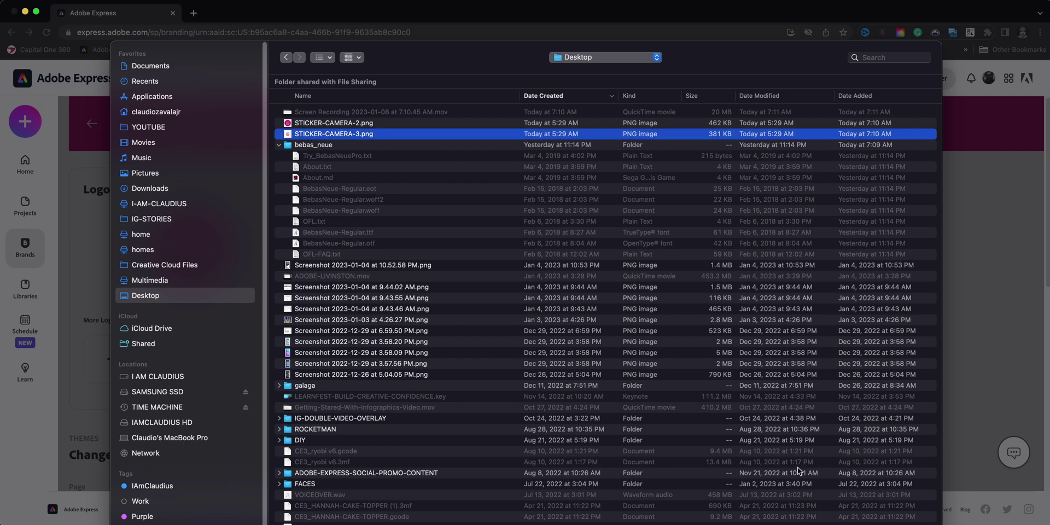
{"action": "key", "text": "Return"}
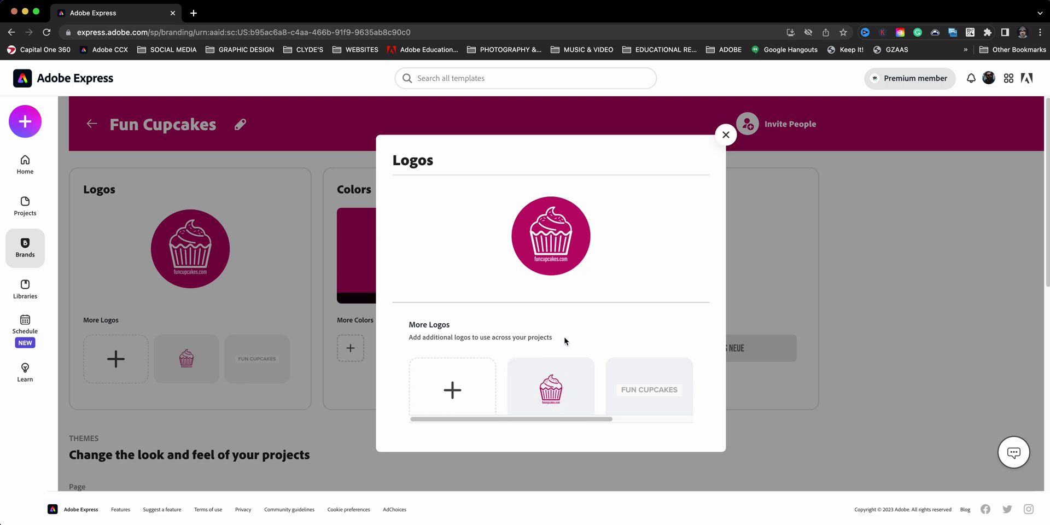
{"action": "left_click", "coordinate": [726, 135]}
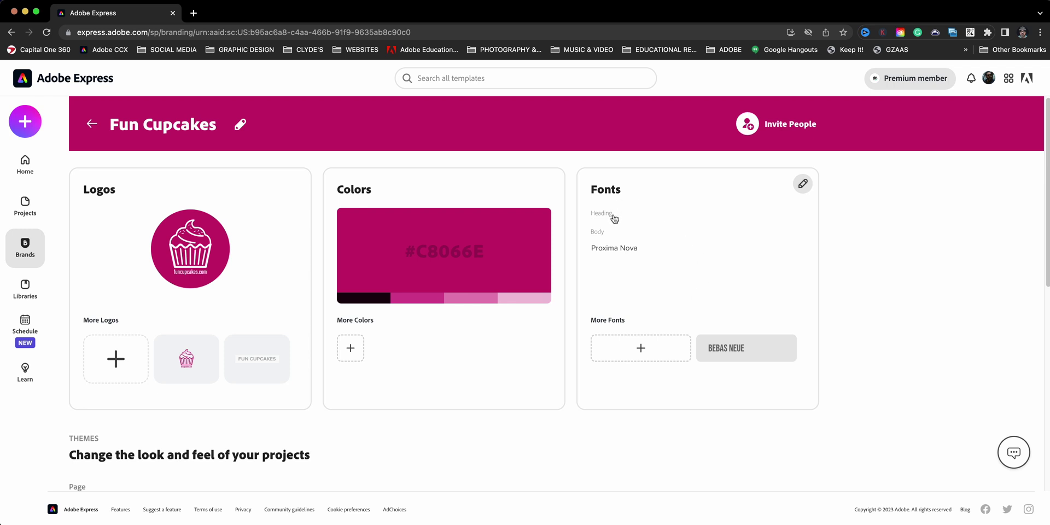
- Make Bebas Neue the body font in place of Proxima Nova
{"action": "left_click_drag", "start_coordinate": [614, 232], "coordinate": [624, 250]}
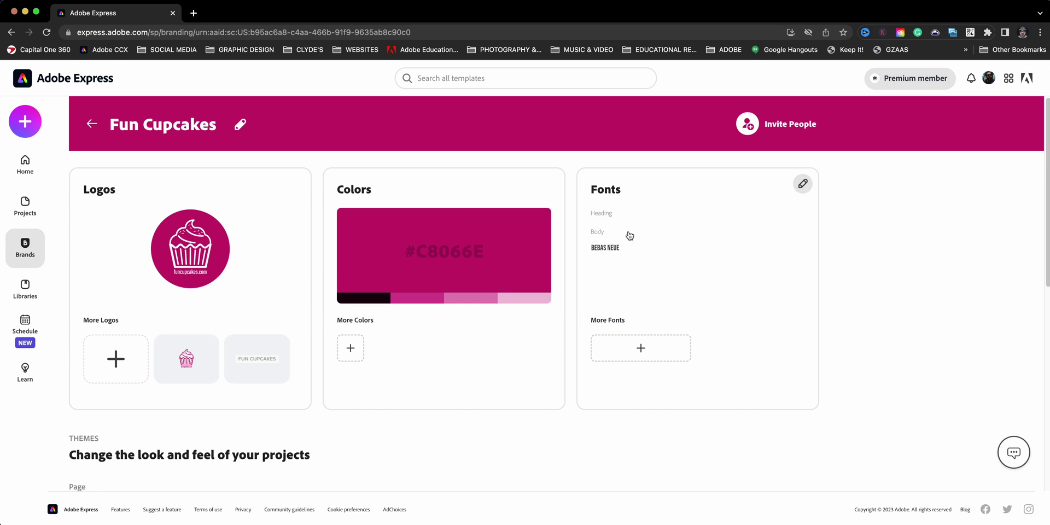
{"action": "scroll", "coordinate": [500, 392], "scroll_direction": "down", "scroll_amount": 2}
{"action": "scroll", "coordinate": [499, 392], "scroll_direction": "down", "scroll_amount": 8}
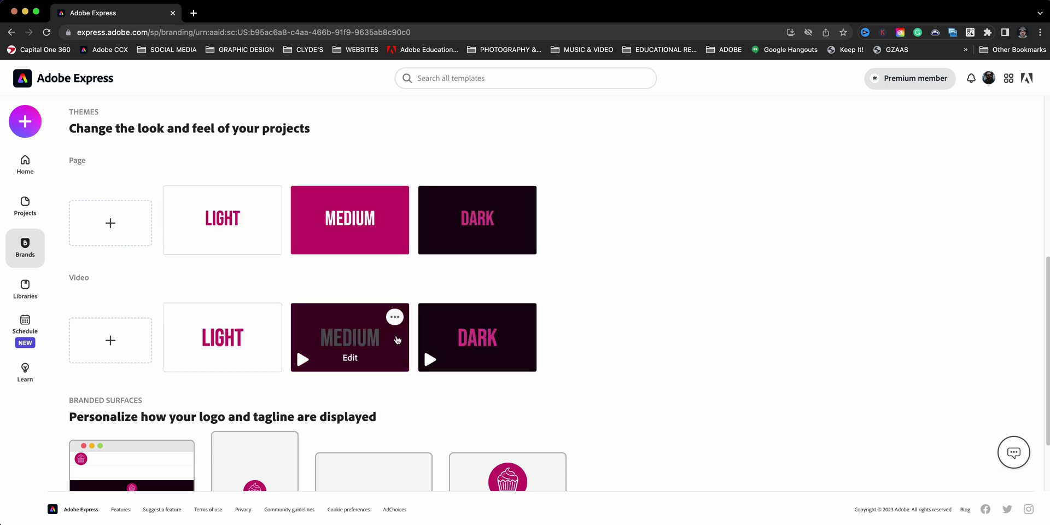
{"action": "scroll", "coordinate": [397, 340], "scroll_direction": "down", "scroll_amount": 3}
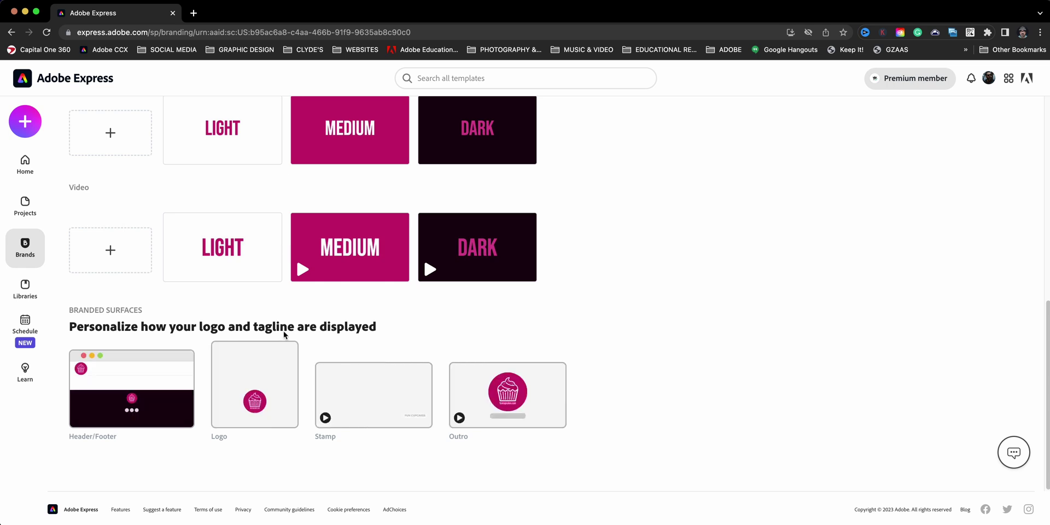
- Open and finish the logo stamp editor, then go back through the Brands list to the home page
{"action": "mouse_move", "coordinate": [260, 387]}
{"action": "left_click", "coordinate": [257, 394]}
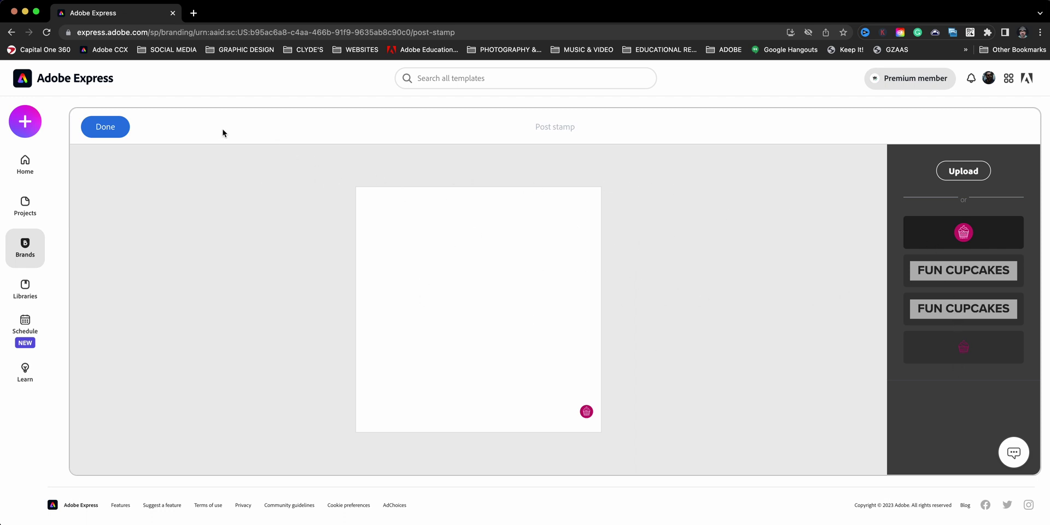
{"action": "left_click", "coordinate": [108, 135]}
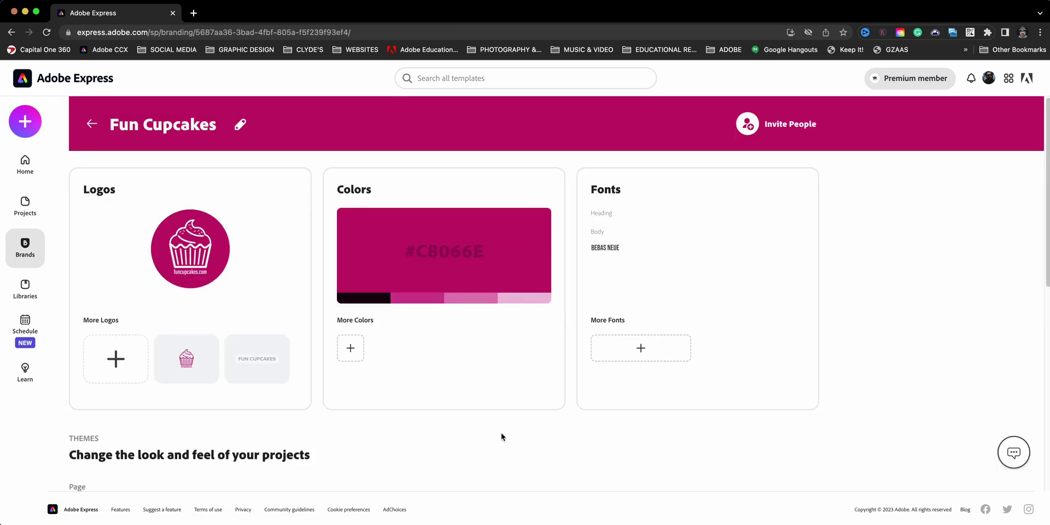
{"action": "left_click", "coordinate": [8, 252]}
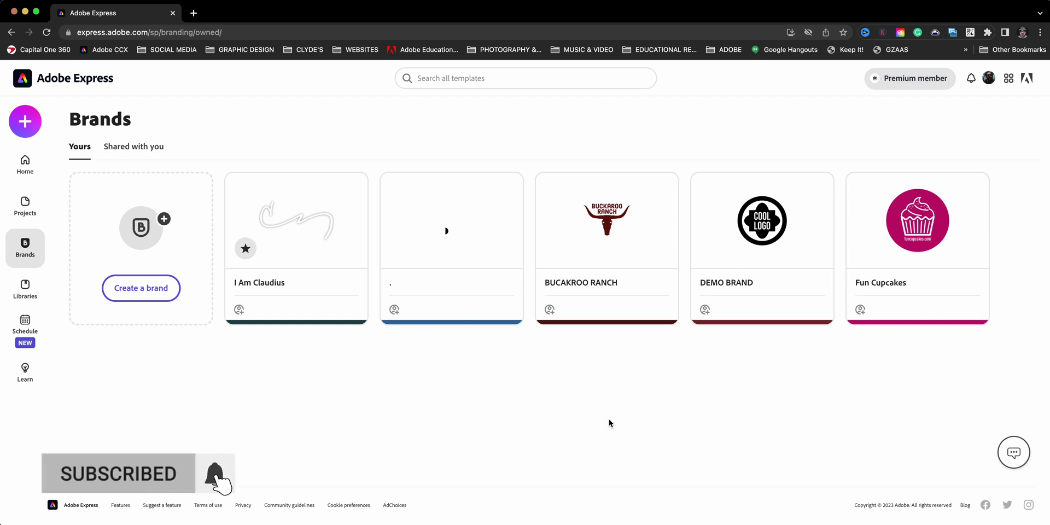
{"action": "left_click", "coordinate": [23, 167]}
- Find the 7 Tips Instagram story template and start a new project from it
{"action": "scroll", "coordinate": [693, 346], "scroll_direction": "down", "scroll_amount": 3}
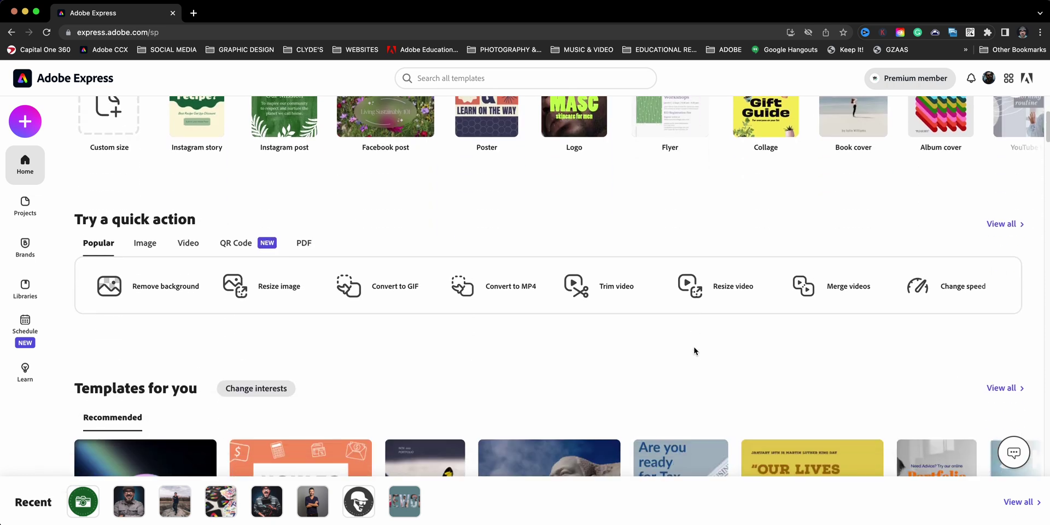
{"action": "scroll", "coordinate": [693, 351], "scroll_direction": "down", "scroll_amount": 6}
{"action": "scroll", "coordinate": [693, 350], "scroll_direction": "down", "scroll_amount": 4}
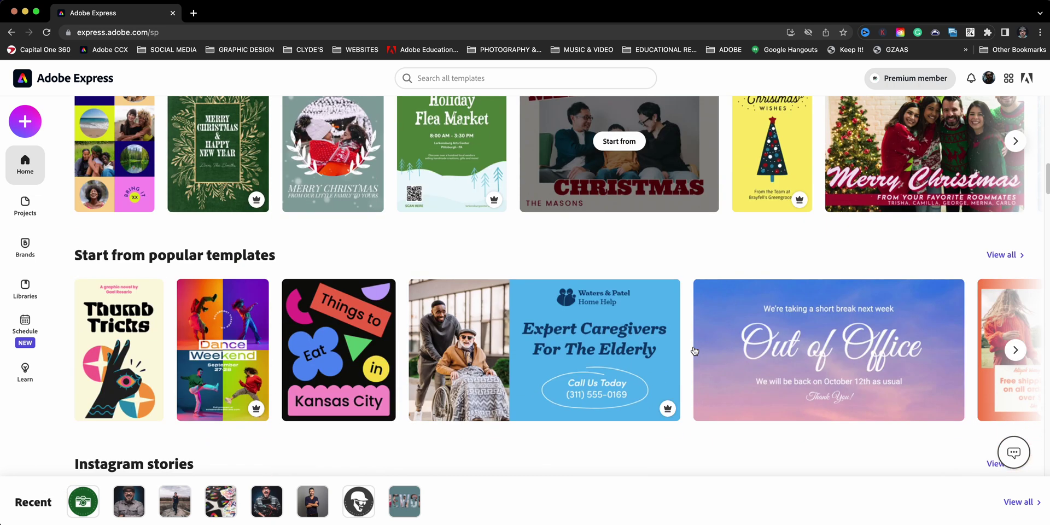
{"action": "scroll", "coordinate": [693, 350], "scroll_direction": "down", "scroll_amount": 6}
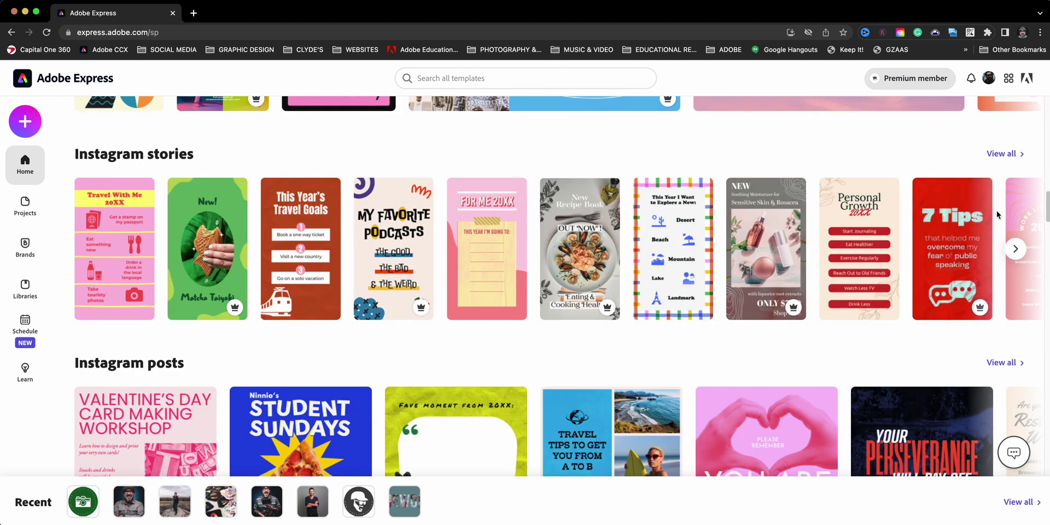
{"action": "left_click", "coordinate": [1013, 249]}
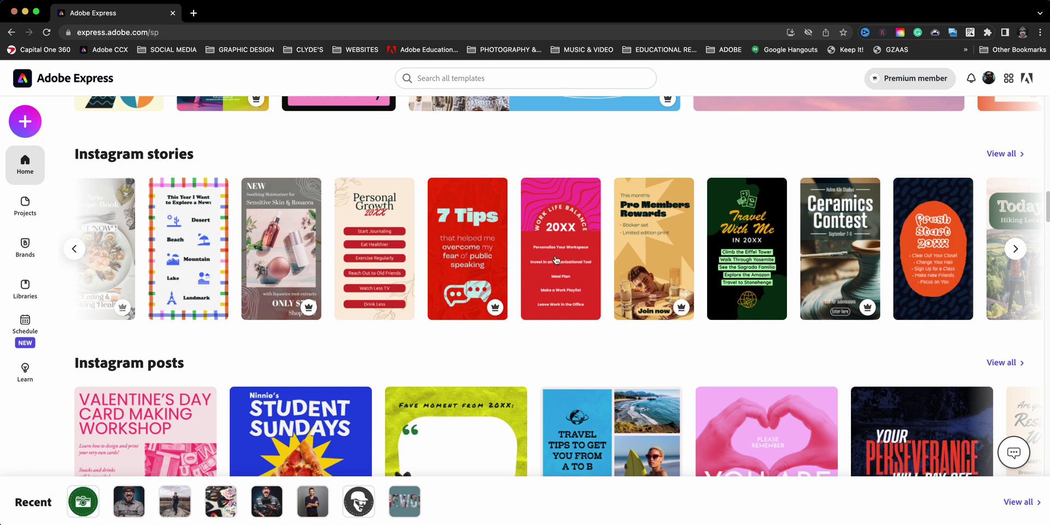
{"action": "mouse_move", "coordinate": [479, 240]}
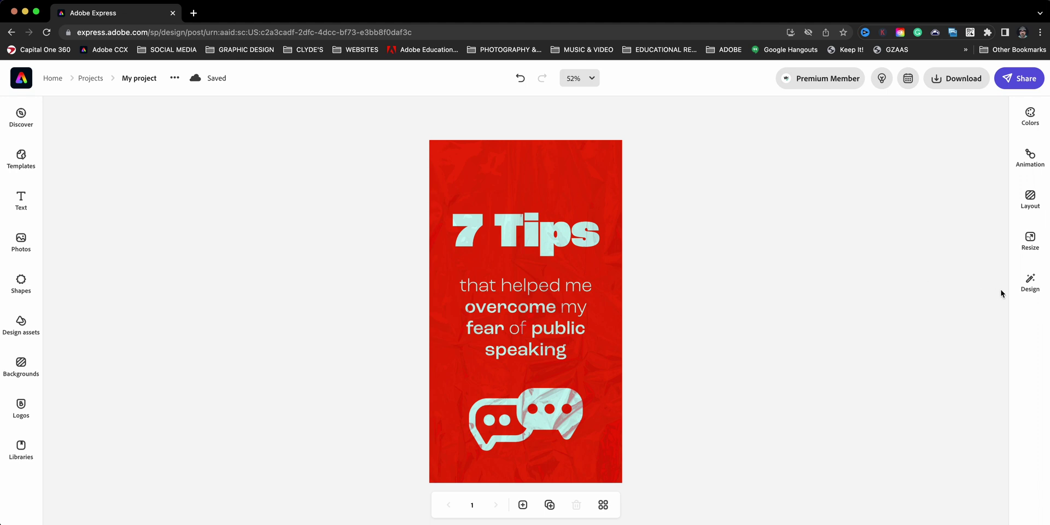
{"action": "left_click", "coordinate": [1027, 297]}
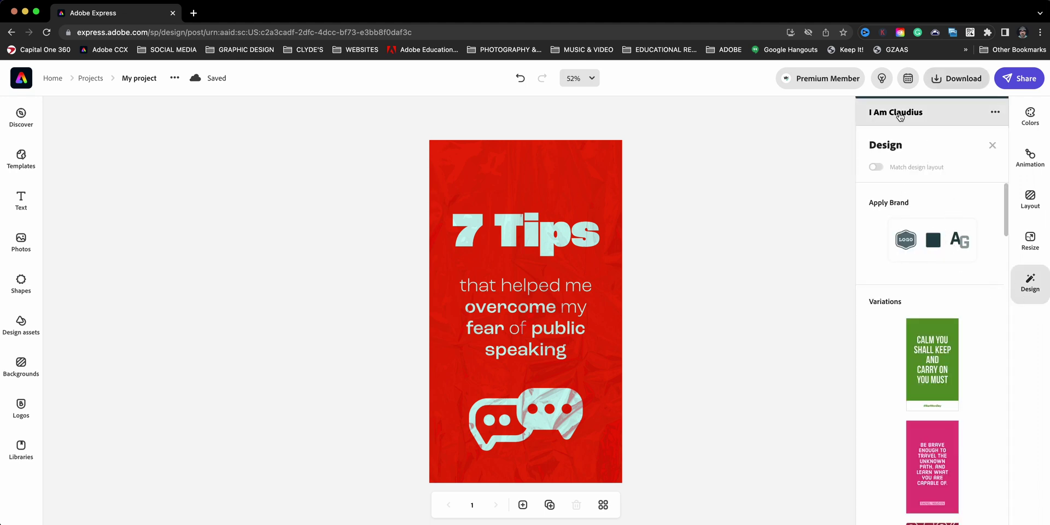
- Switch the story's active brand to Fun Cupcakes
{"action": "left_click", "coordinate": [994, 113]}
{"action": "left_click", "coordinate": [974, 140]}
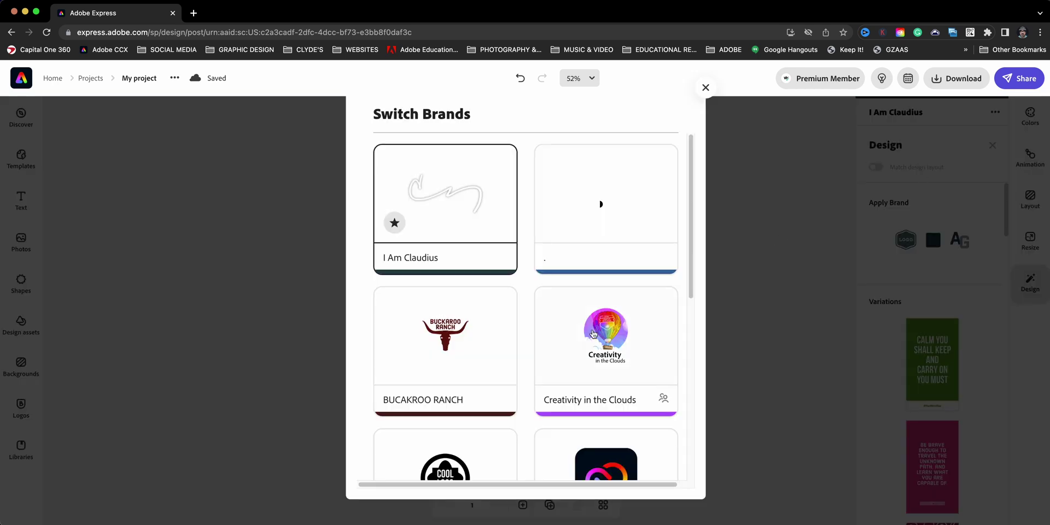
{"action": "scroll", "coordinate": [593, 334], "scroll_direction": "down", "scroll_amount": 7}
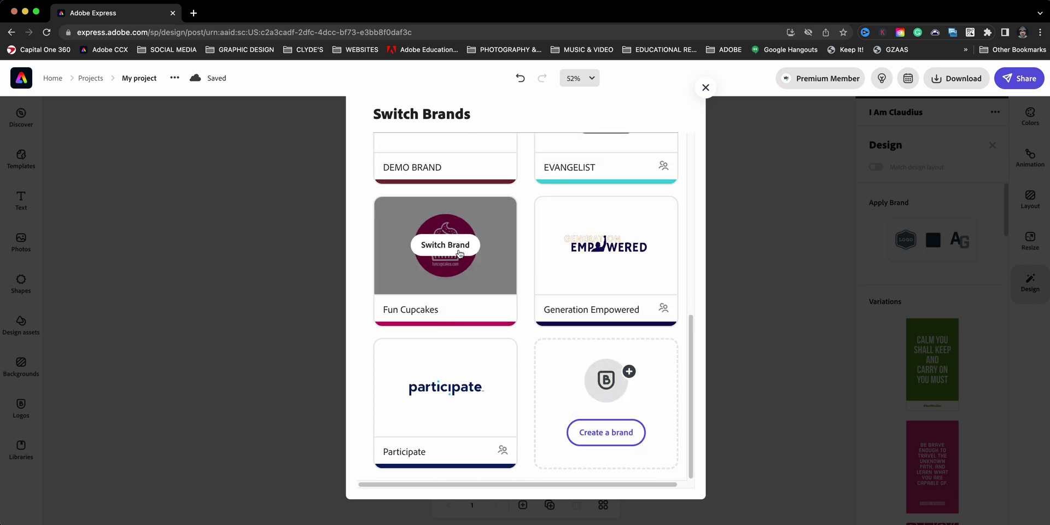
{"action": "left_click", "coordinate": [459, 253]}
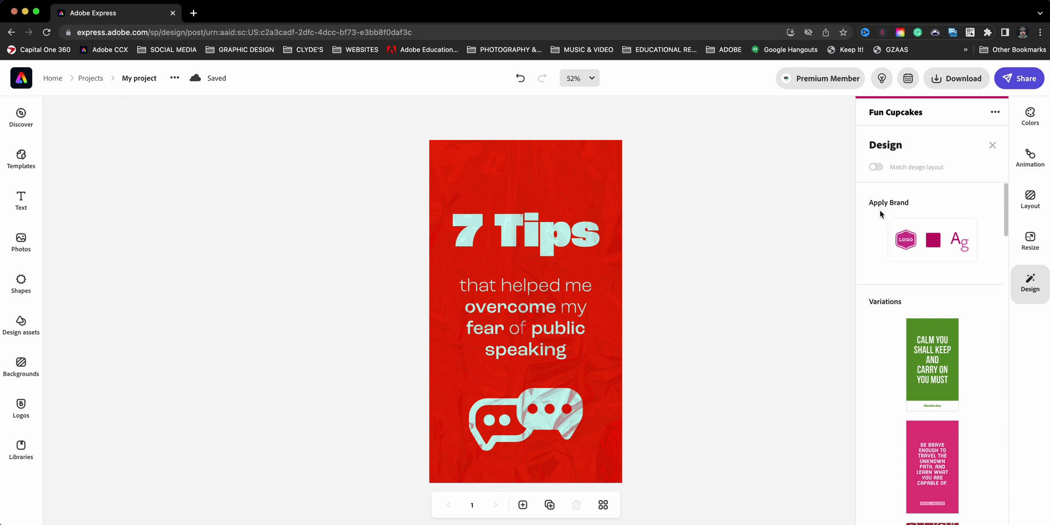
{"action": "mouse_move", "coordinate": [892, 234]}
- Apply the Fun Cupcakes brand and shuffle styles until magenta with white text
{"action": "left_click", "coordinate": [912, 245]}
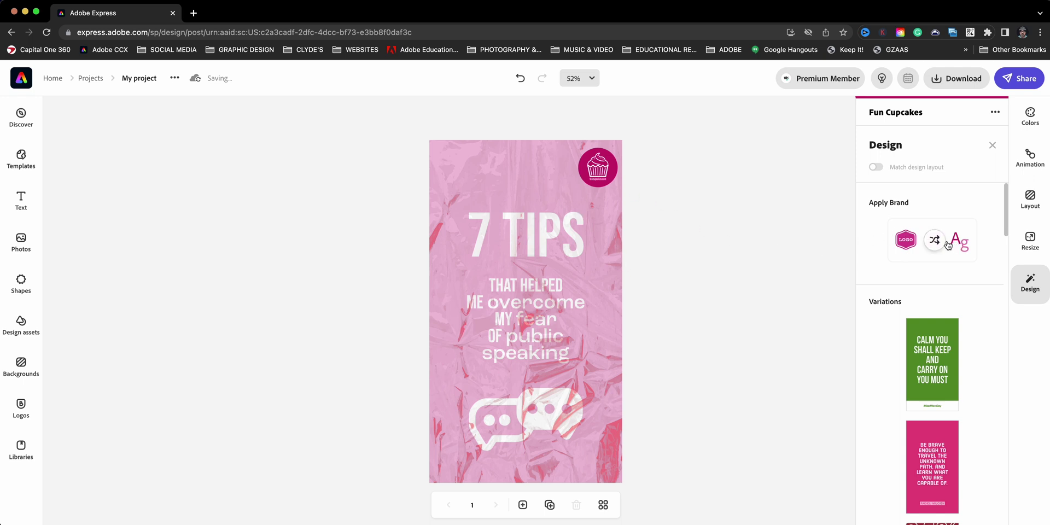
{"action": "left_click", "coordinate": [940, 245]}
{"action": "left_click", "coordinate": [941, 246]}
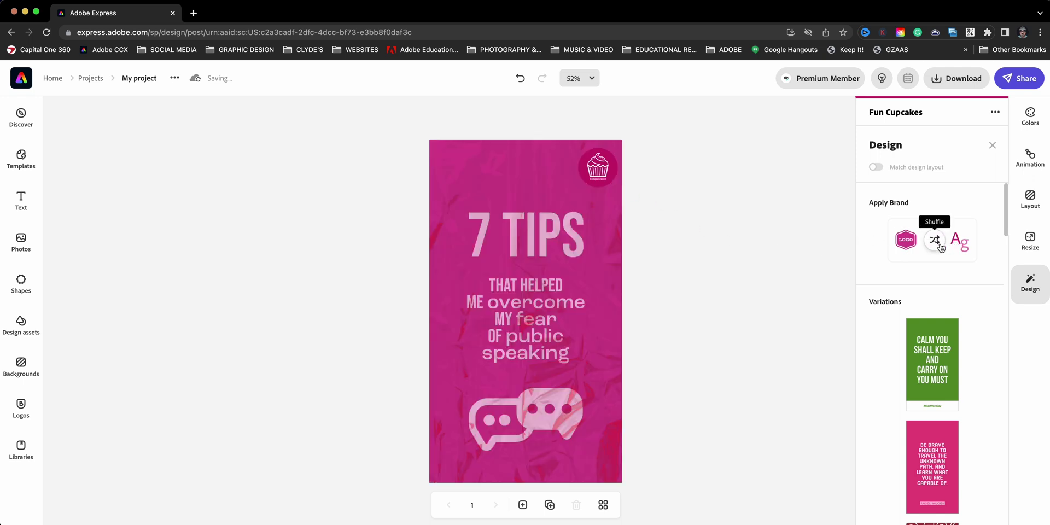
{"action": "left_click", "coordinate": [940, 246]}
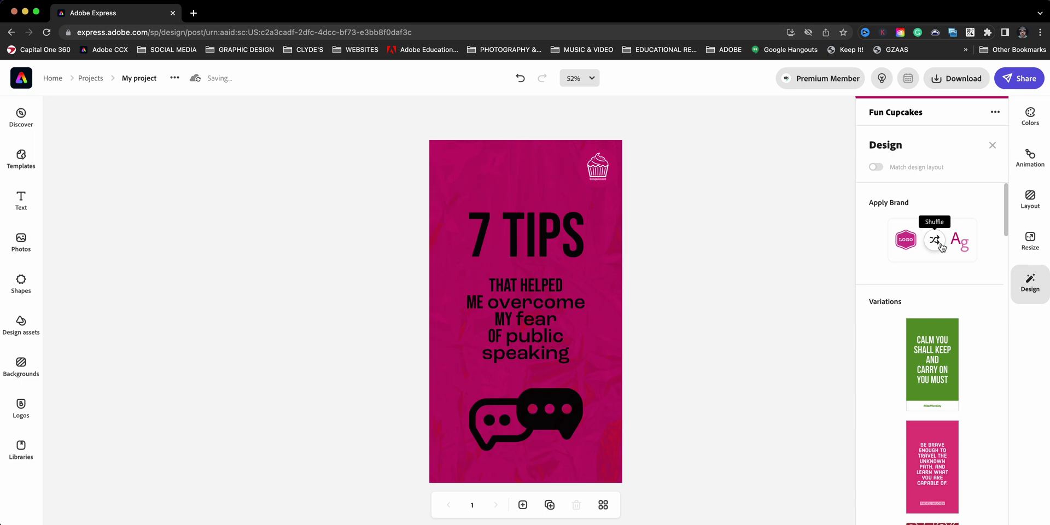
{"action": "left_click", "coordinate": [941, 246]}
{"action": "left_click", "coordinate": [940, 246]}
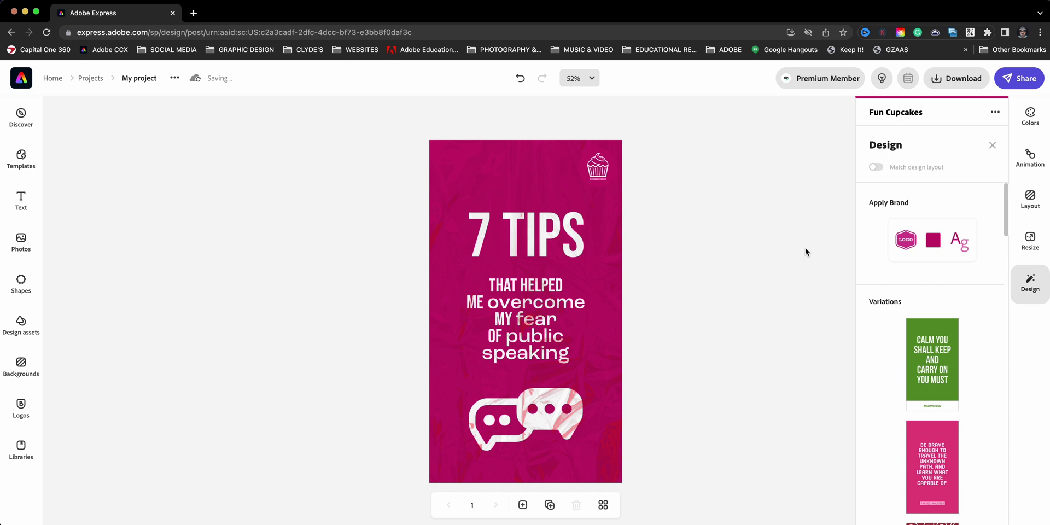
- Keep shuffling through light pink, dark and magenta schemes, ending pink with faded white text
{"action": "left_click", "coordinate": [933, 246]}
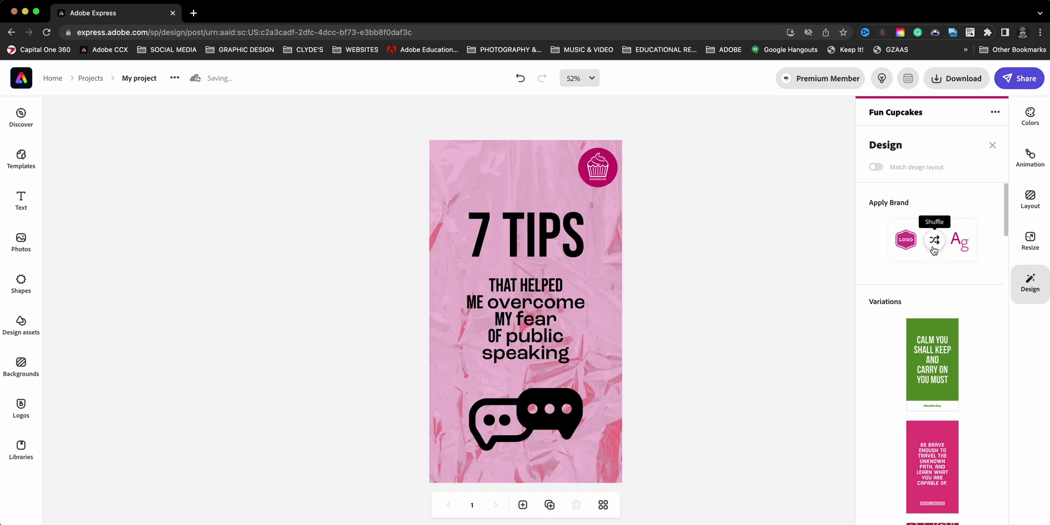
{"action": "left_click", "coordinate": [937, 250]}
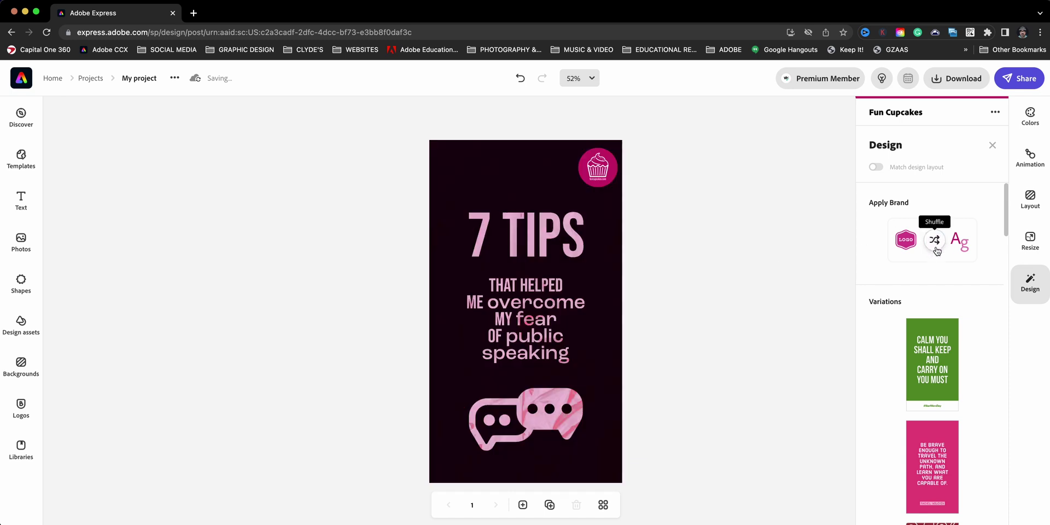
{"action": "left_click", "coordinate": [938, 249]}
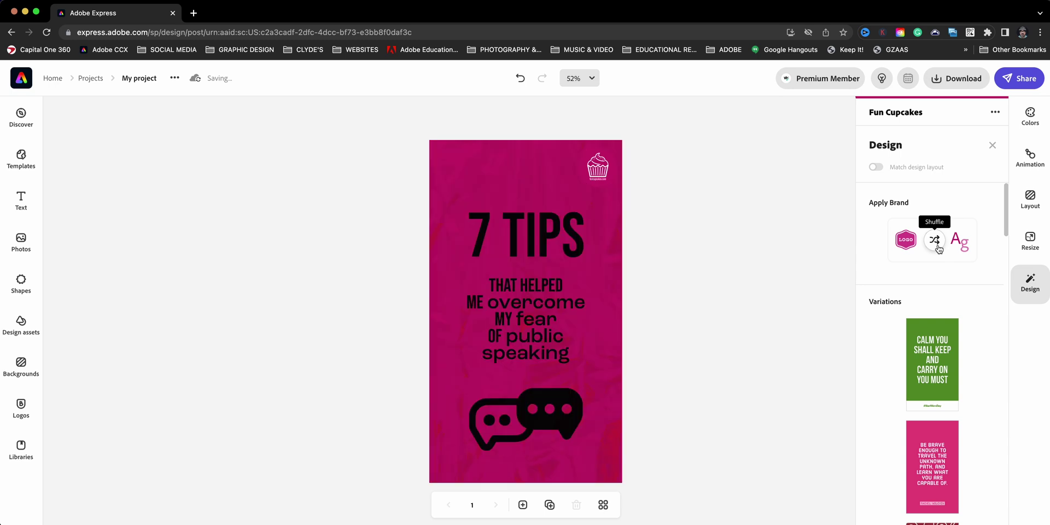
{"action": "left_click", "coordinate": [906, 243]}
{"action": "left_click", "coordinate": [906, 244]}
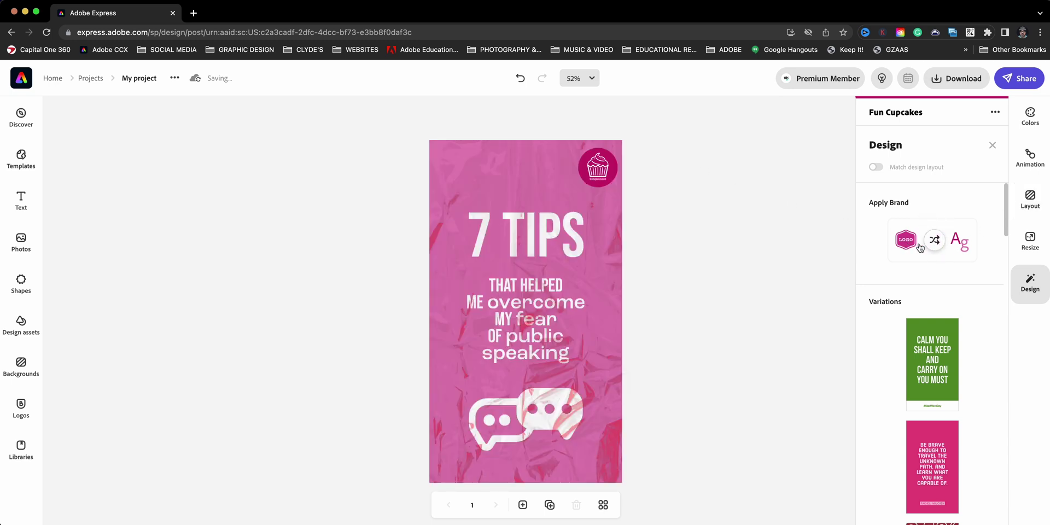
{"action": "left_click", "coordinate": [933, 239]}
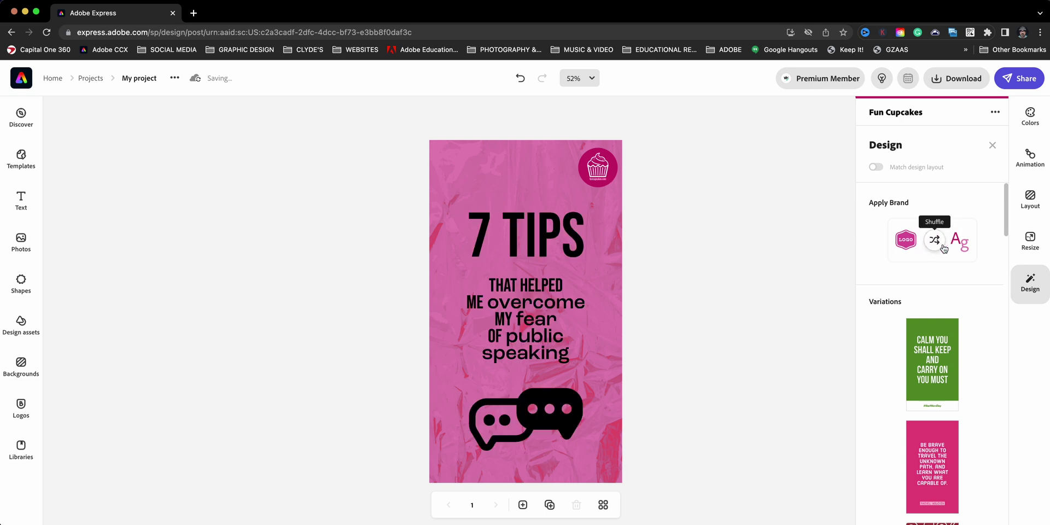
{"action": "left_click", "coordinate": [943, 246]}
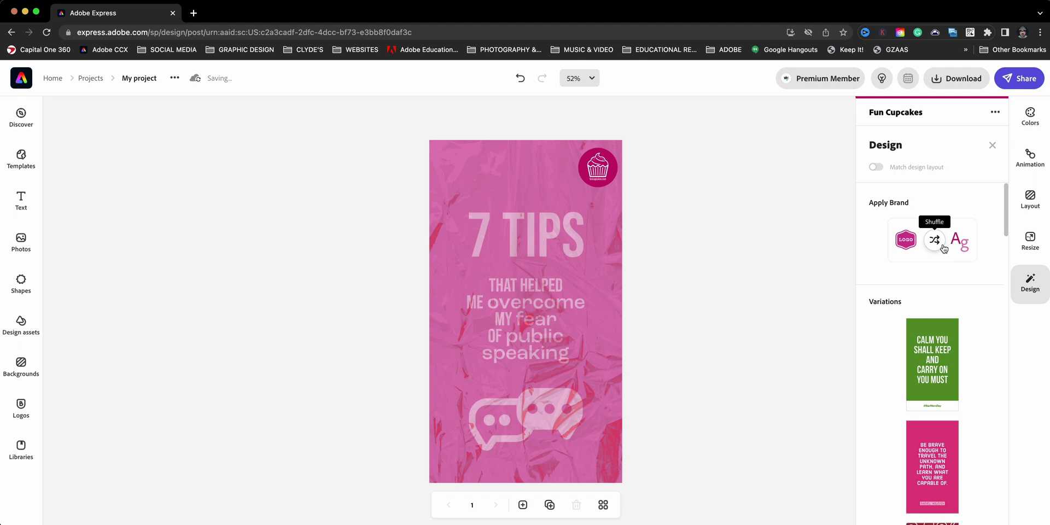